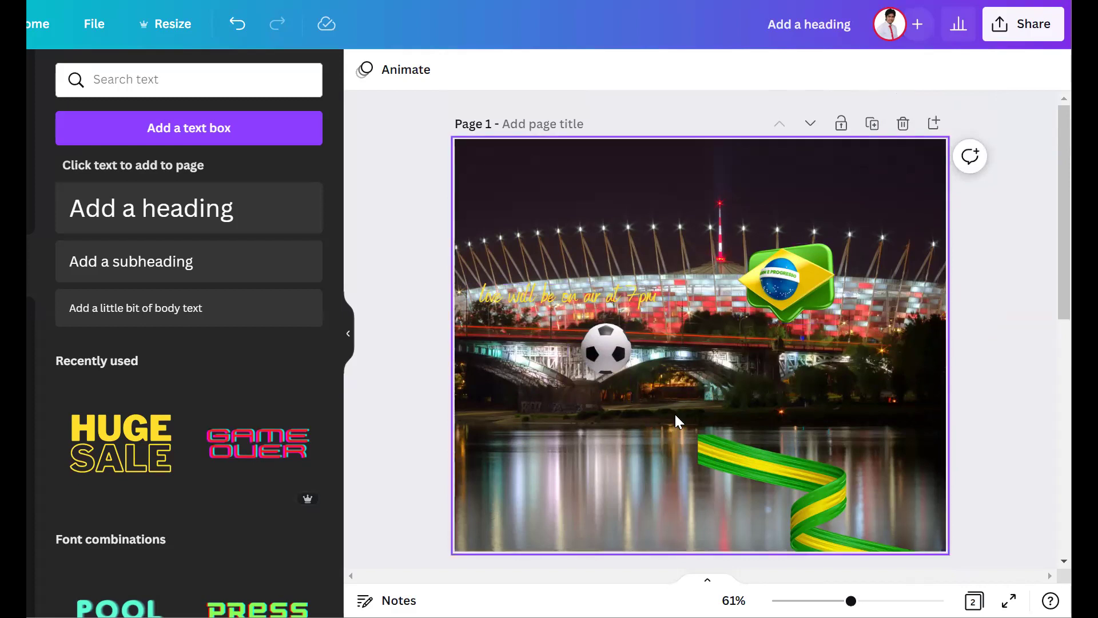
Enlarge the soccer ball on page 1 to about 216 by 265 and move it toward the page's left side
left_click(619, 344)
left_click_drag(632, 402, 682, 461)
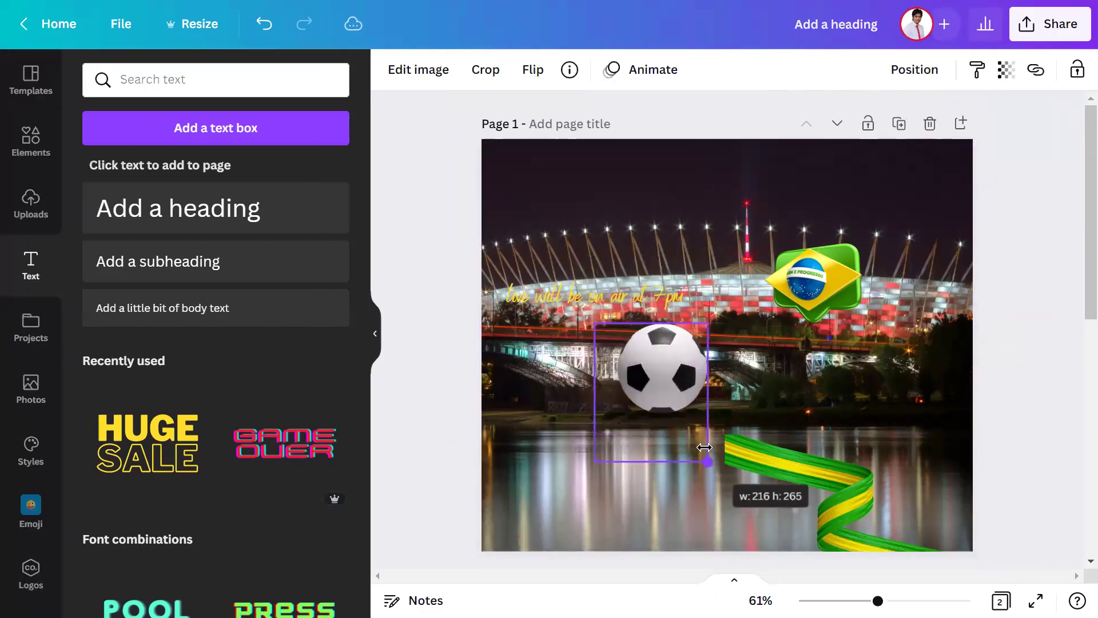
left_click_drag(652, 371, 597, 375)
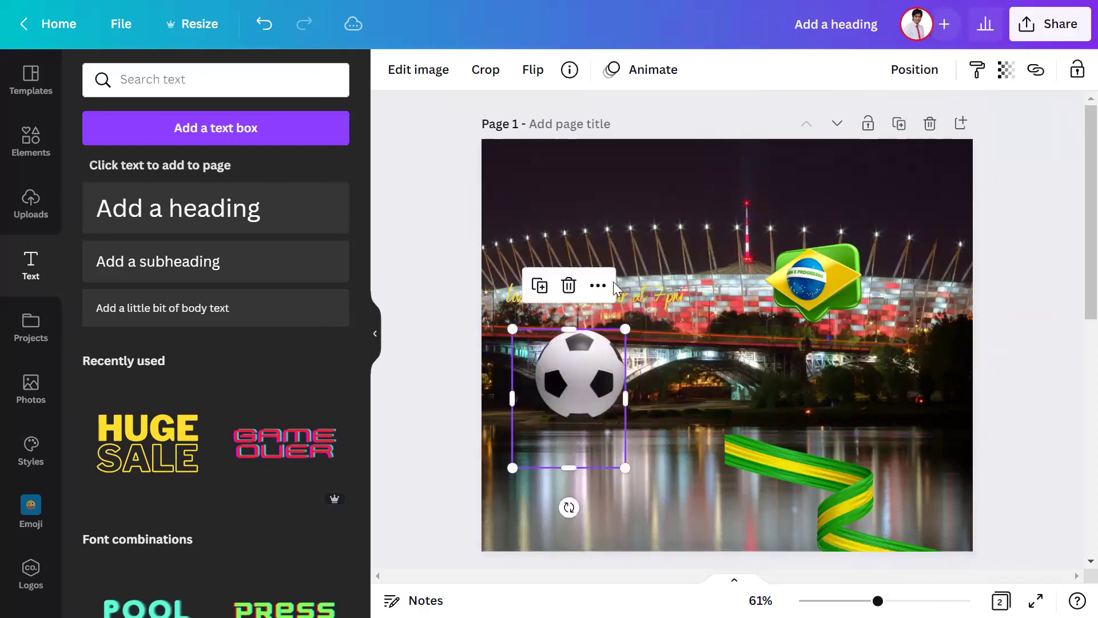
Move the "live will be on air at 7pm" text on page 1 up to the stadium's roofline, beside the red-and-white tower
left_click(648, 298)
left_click_drag(651, 298, 693, 243)
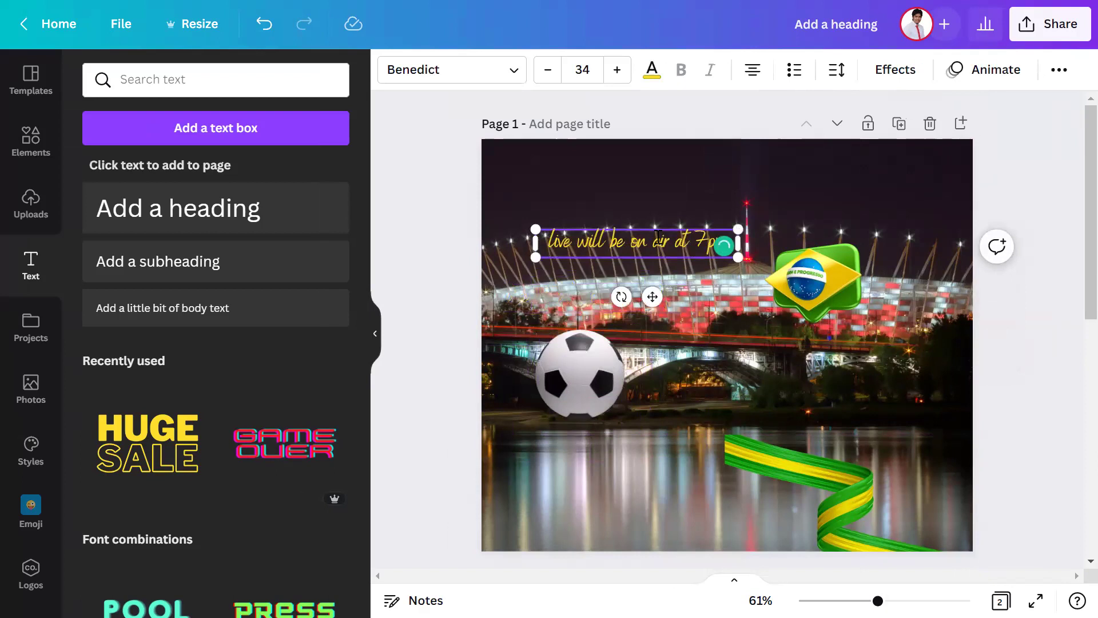
left_click(778, 275)
scroll(784, 344, "down", 10)
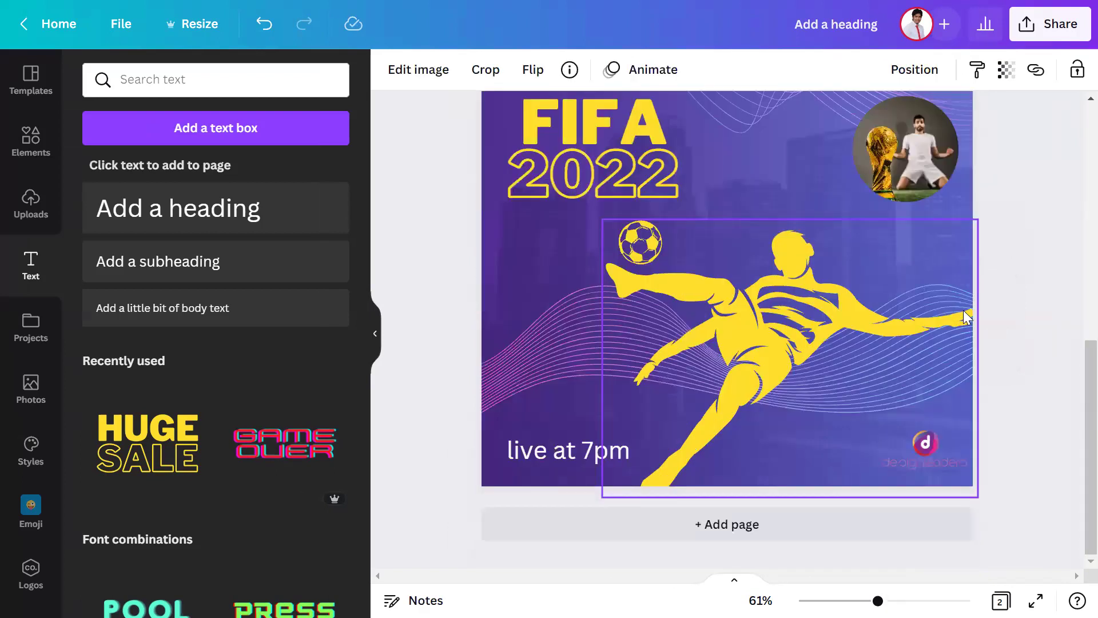
scroll(979, 318, "up", 2)
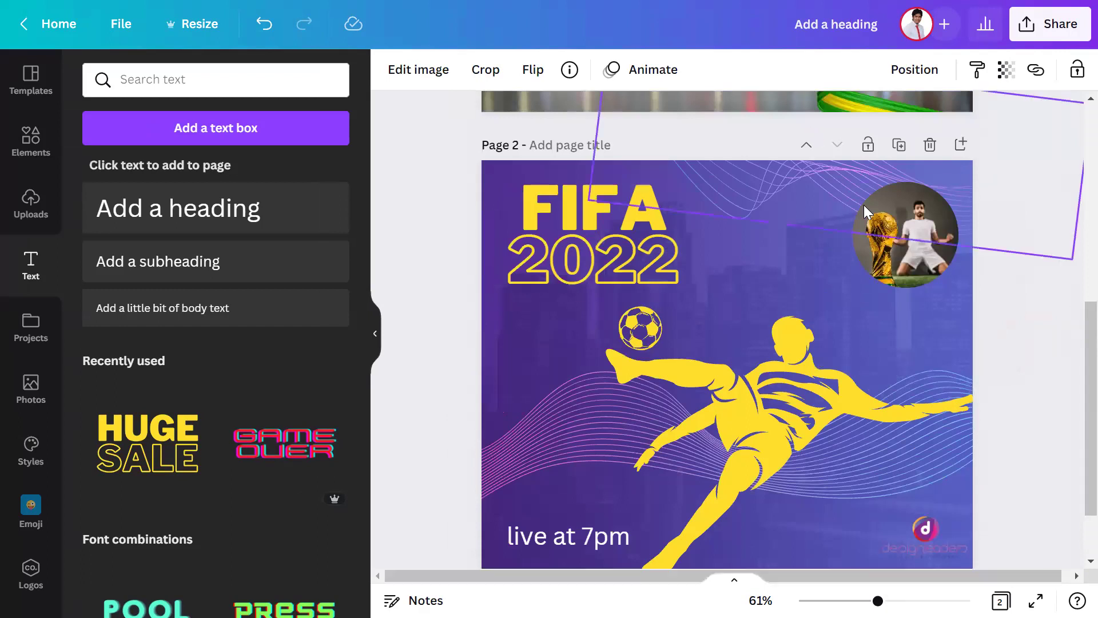
scroll(748, 351, "down", 2)
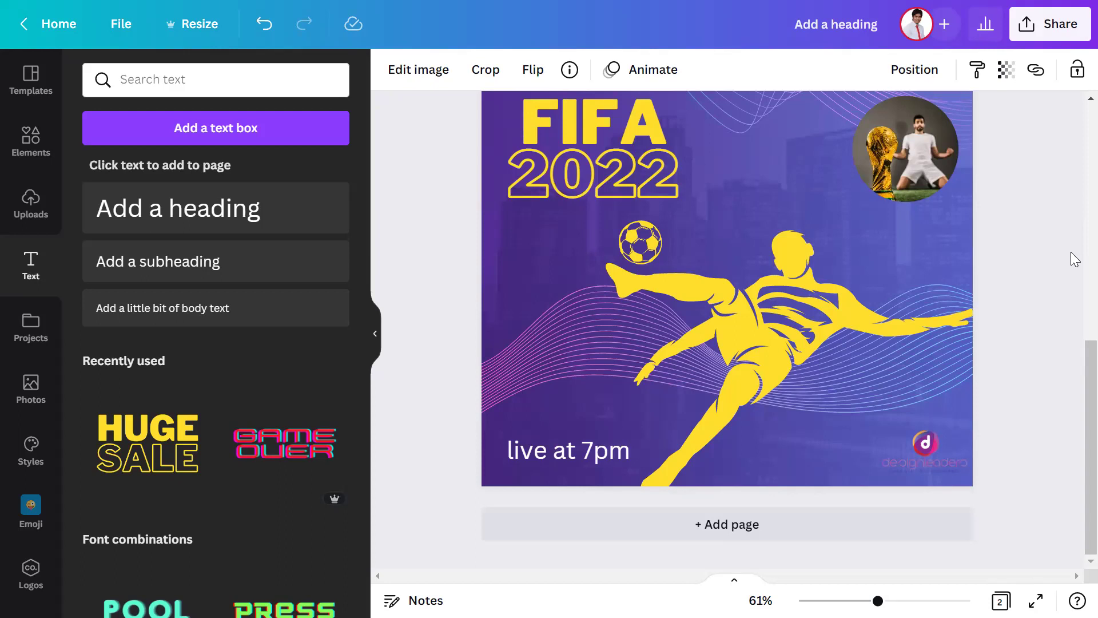
Search Google Images in a new browser tab for "color psychology in graphic design" and open the Creative Alys color chart
key("ctrl+t")
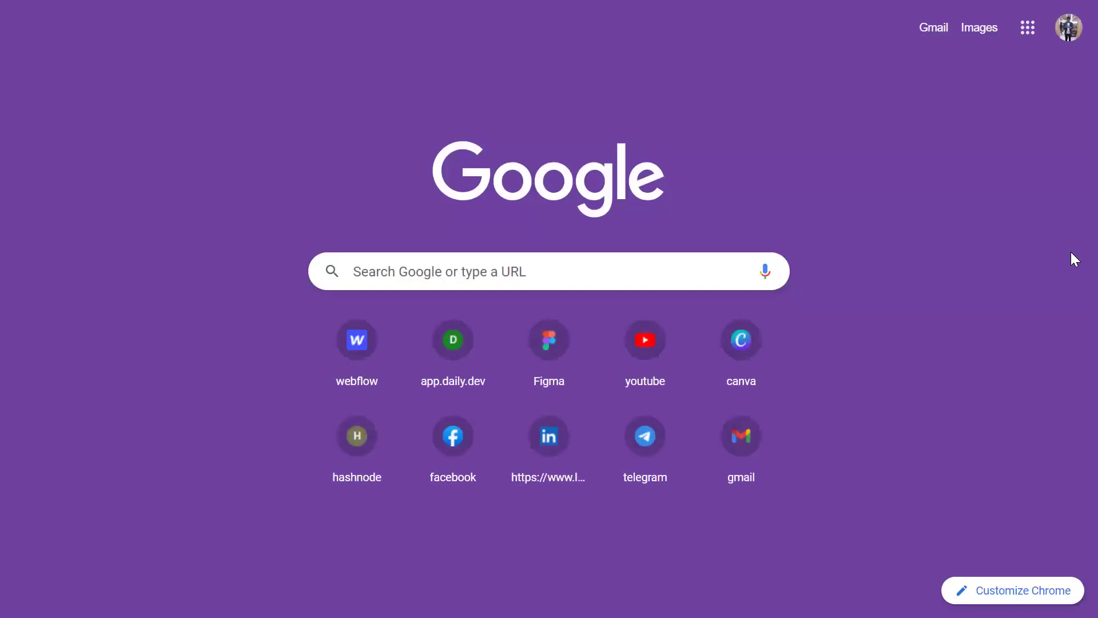
left_click(571, 270)
type("color")
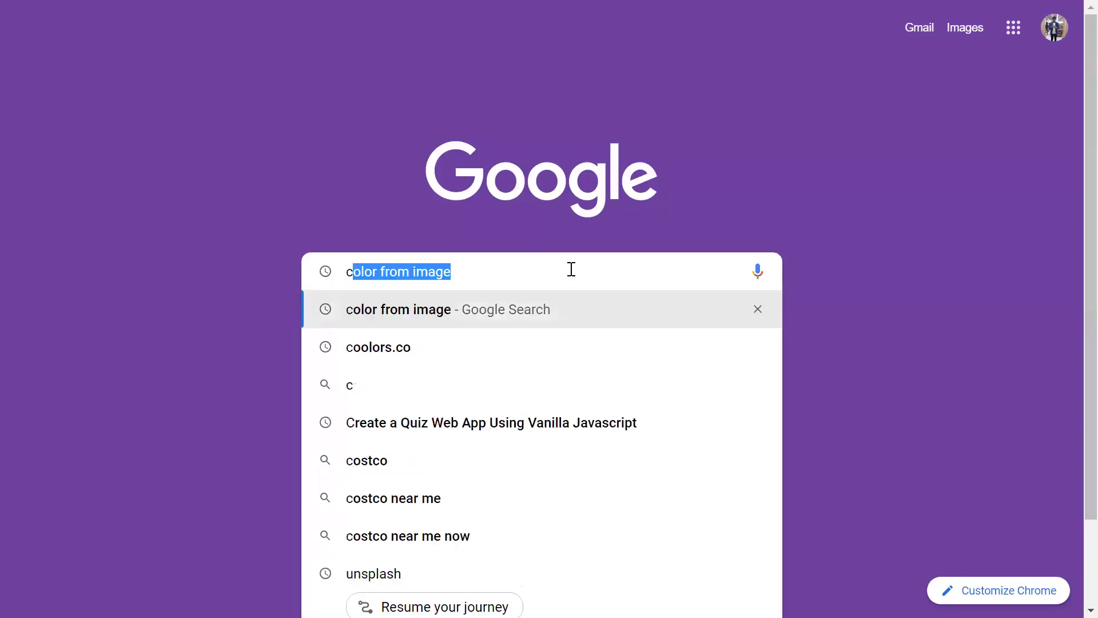
type(" psyc")
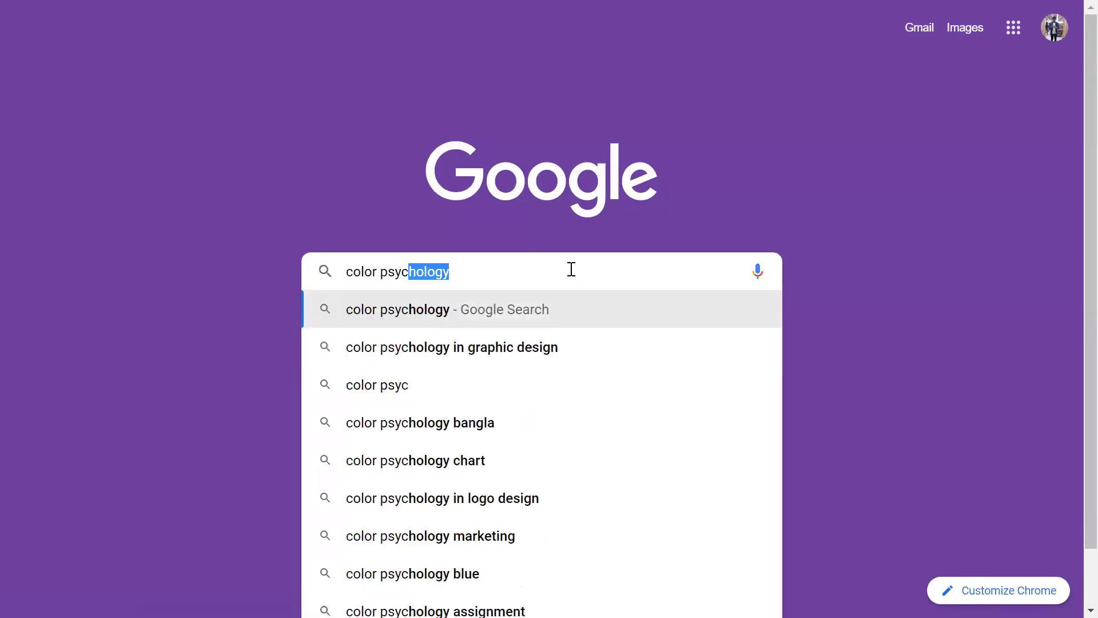
left_click(449, 347)
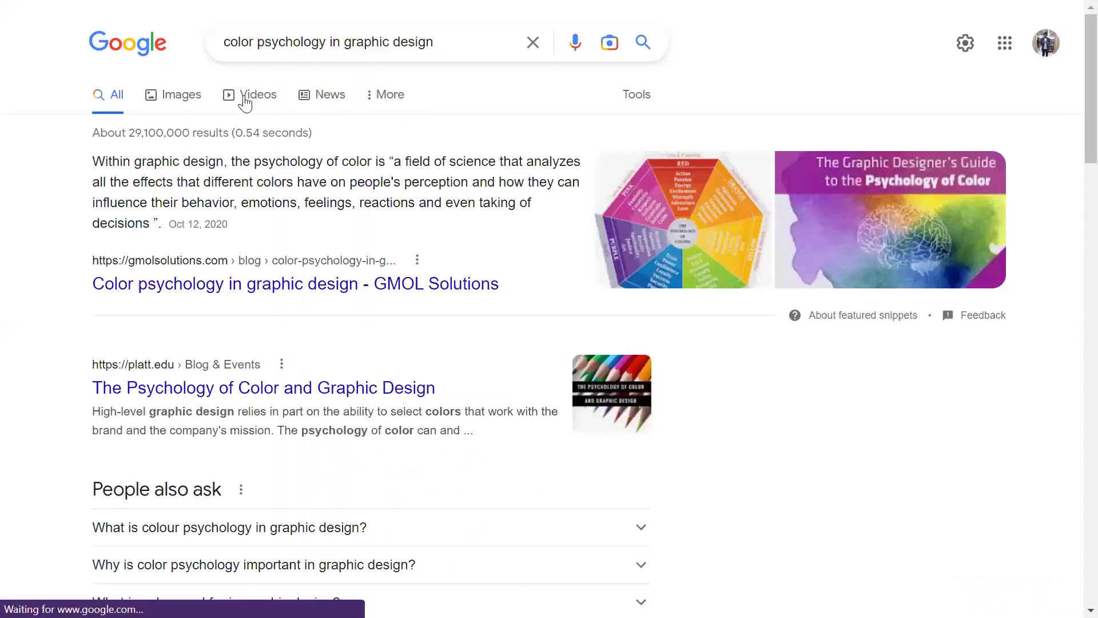
left_click(179, 96)
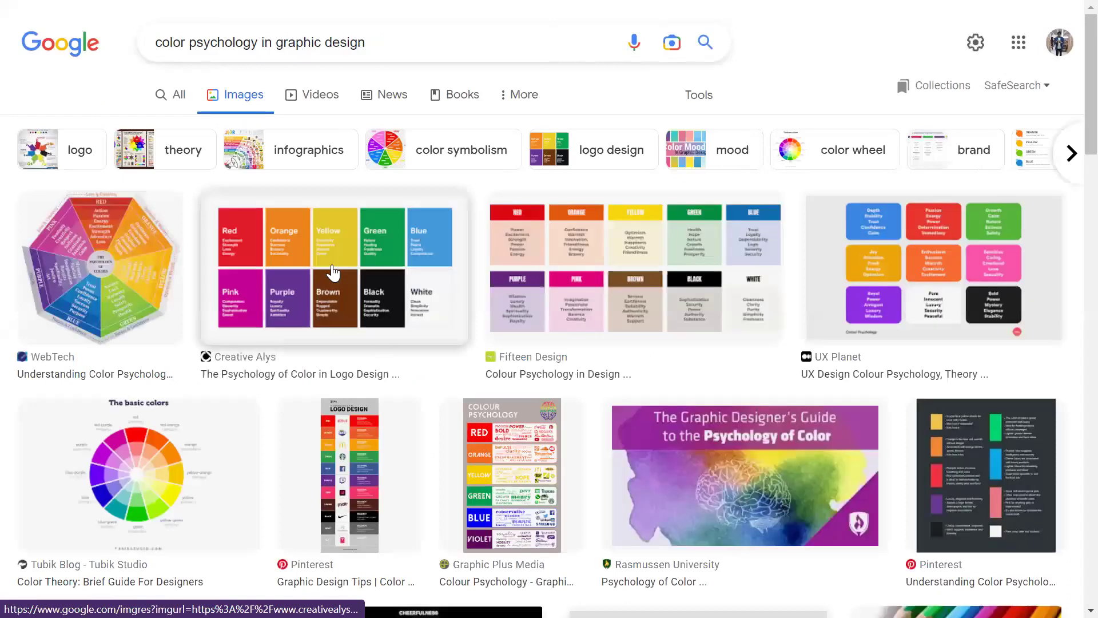
left_click(334, 271)
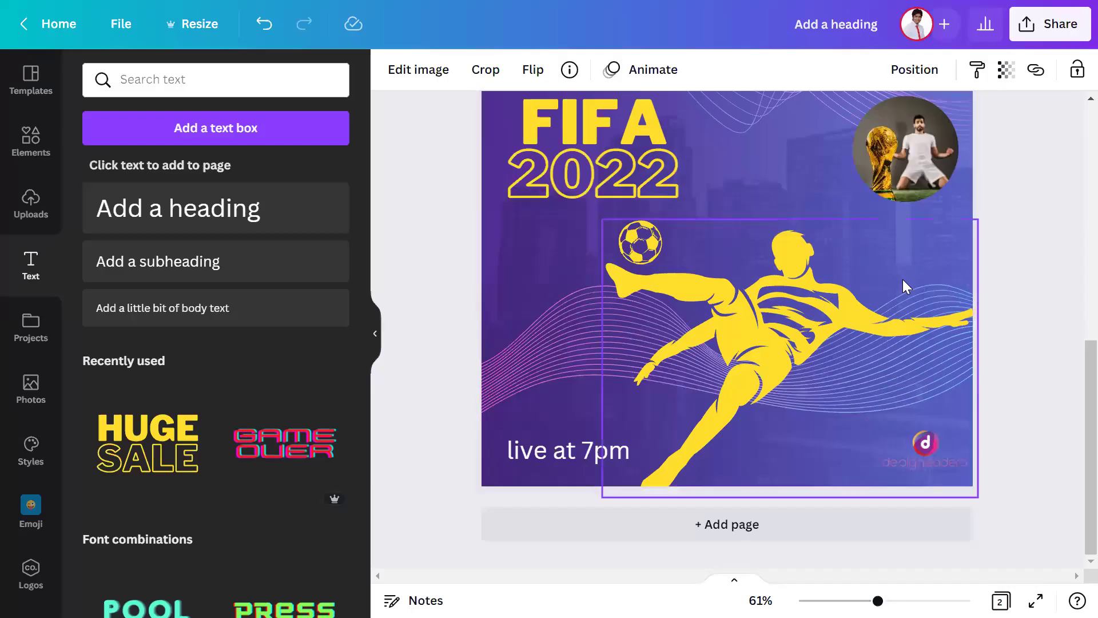
Back in the Canva design, examine the FIFA 2022 heading, the player graphic and the "live at 7pm" text on page 2
scroll(818, 202, "up", 2)
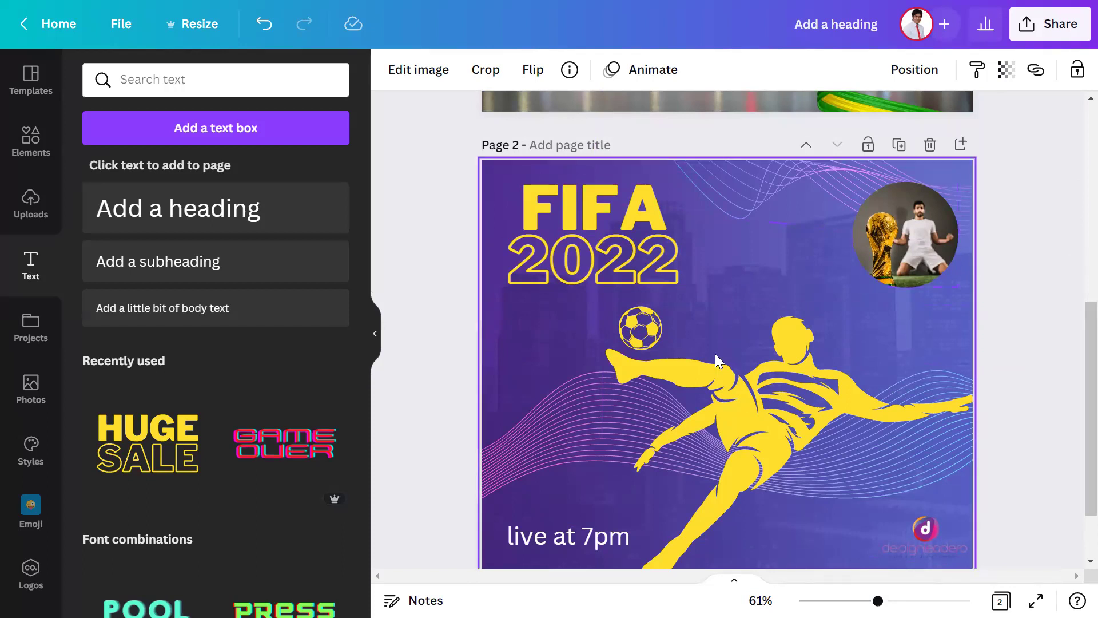
left_click(624, 216)
left_click(730, 370)
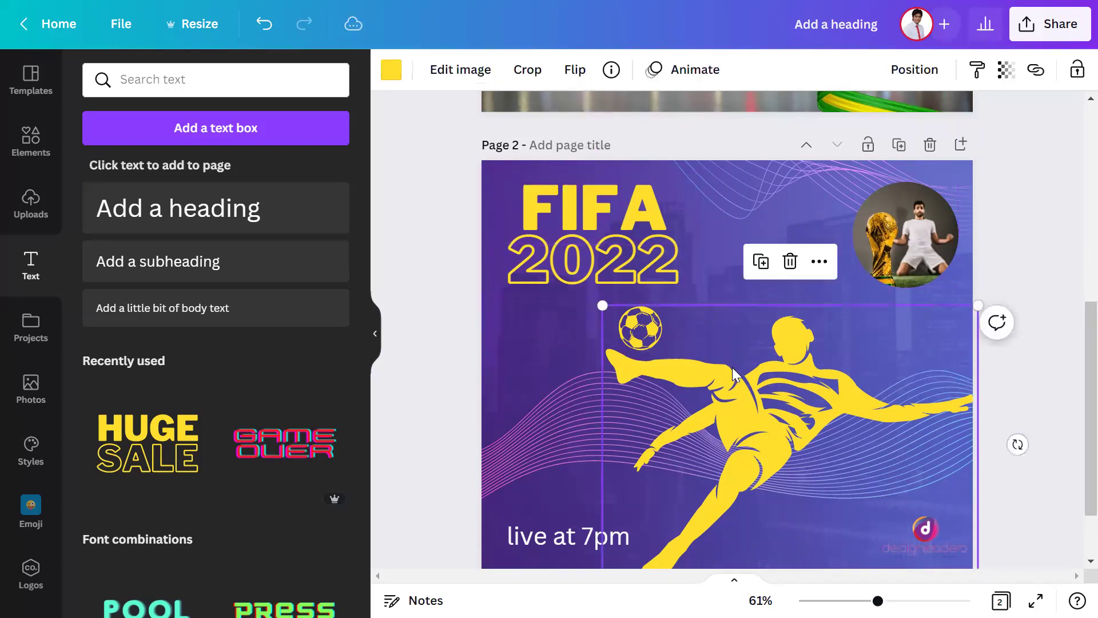
left_click(549, 540)
left_click(593, 246)
left_click(561, 536)
left_click(577, 261)
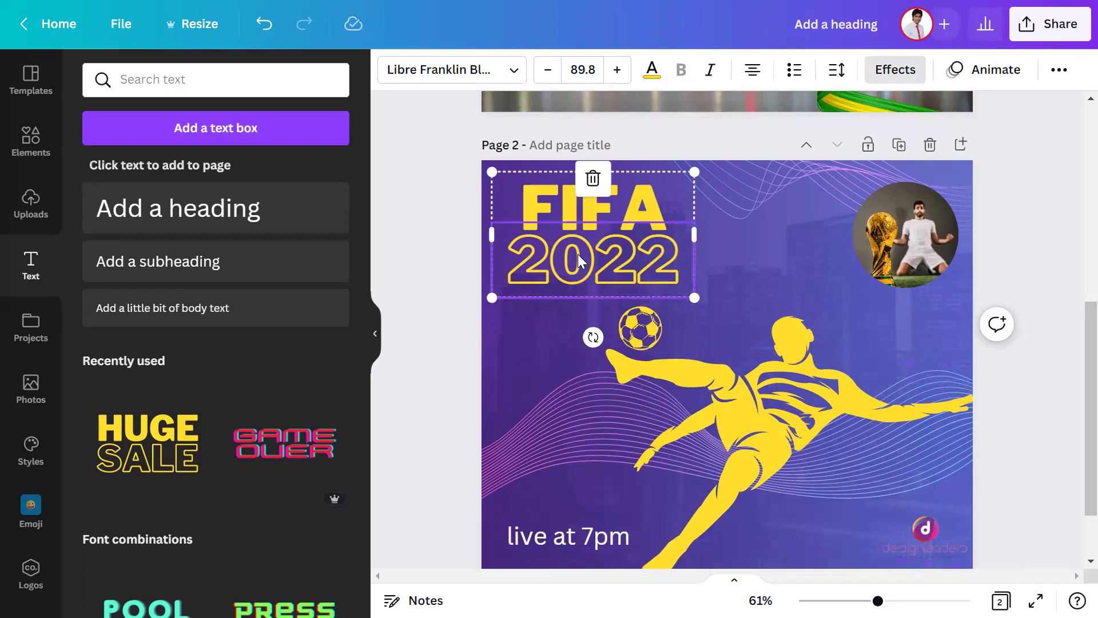
left_click(882, 405)
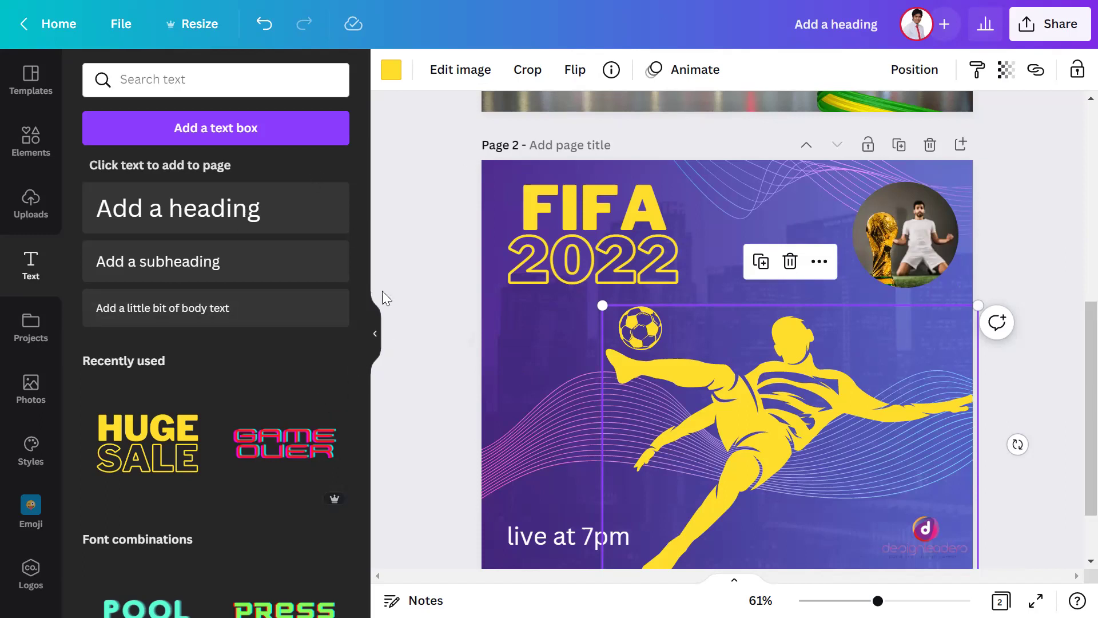
Look through the design resources available for the post: elements, uploads, text styles, photos and Facebook Post templates
left_click(41, 163)
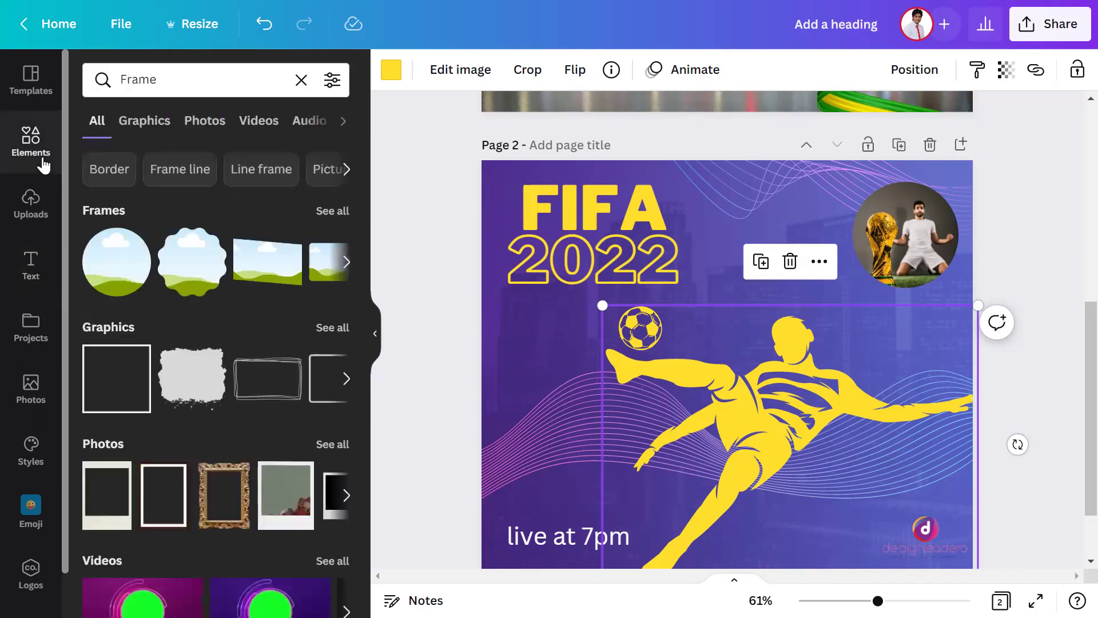
scroll(989, 281, "up", 7)
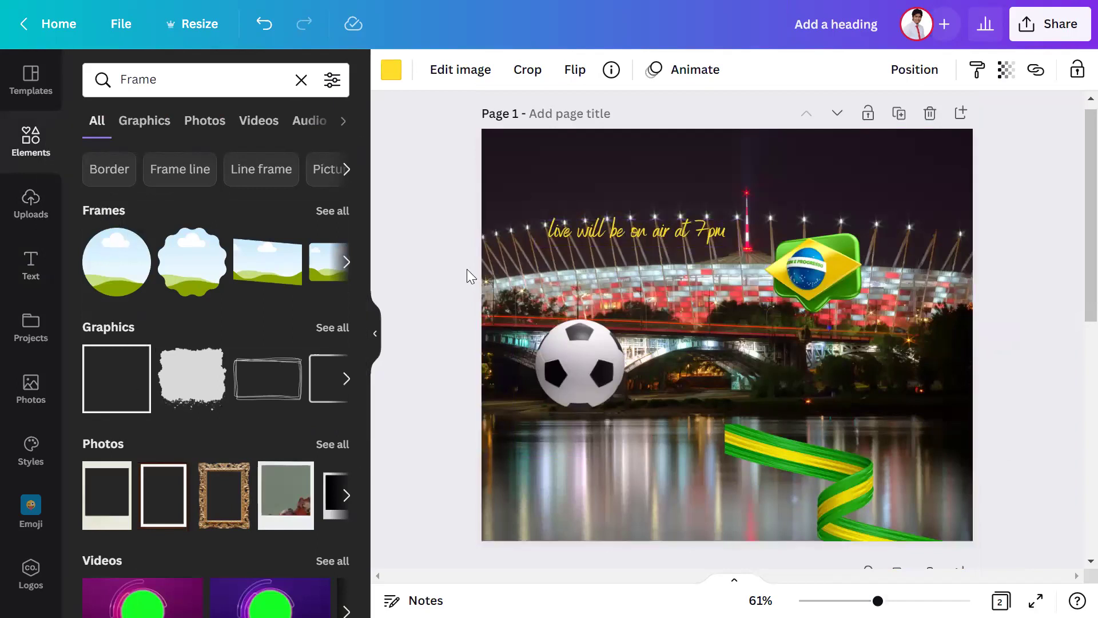
left_click(35, 202)
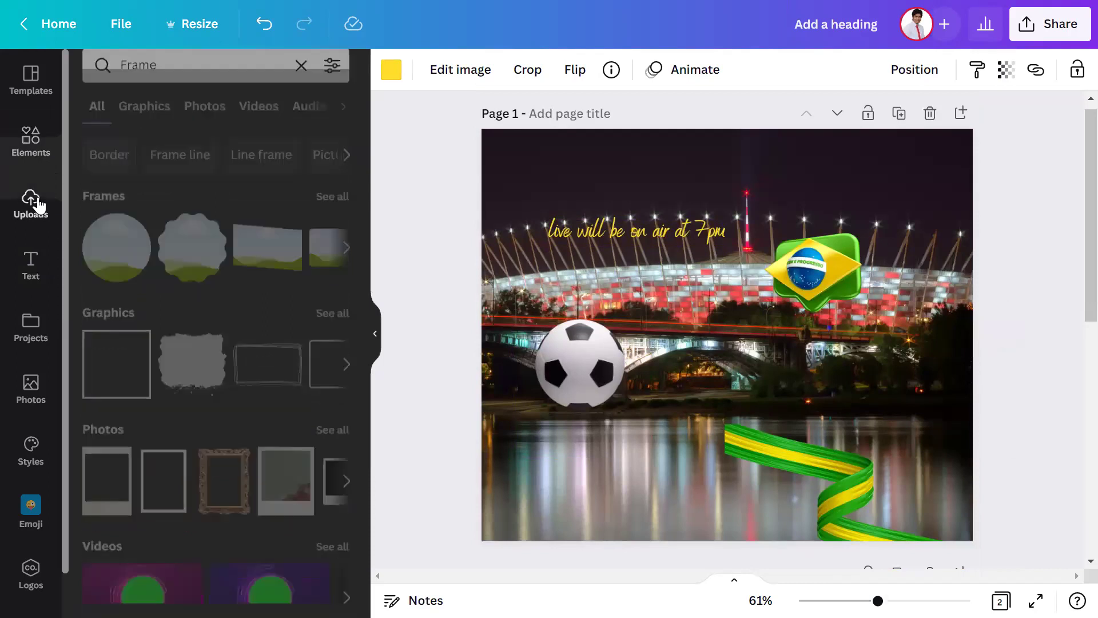
left_click(32, 265)
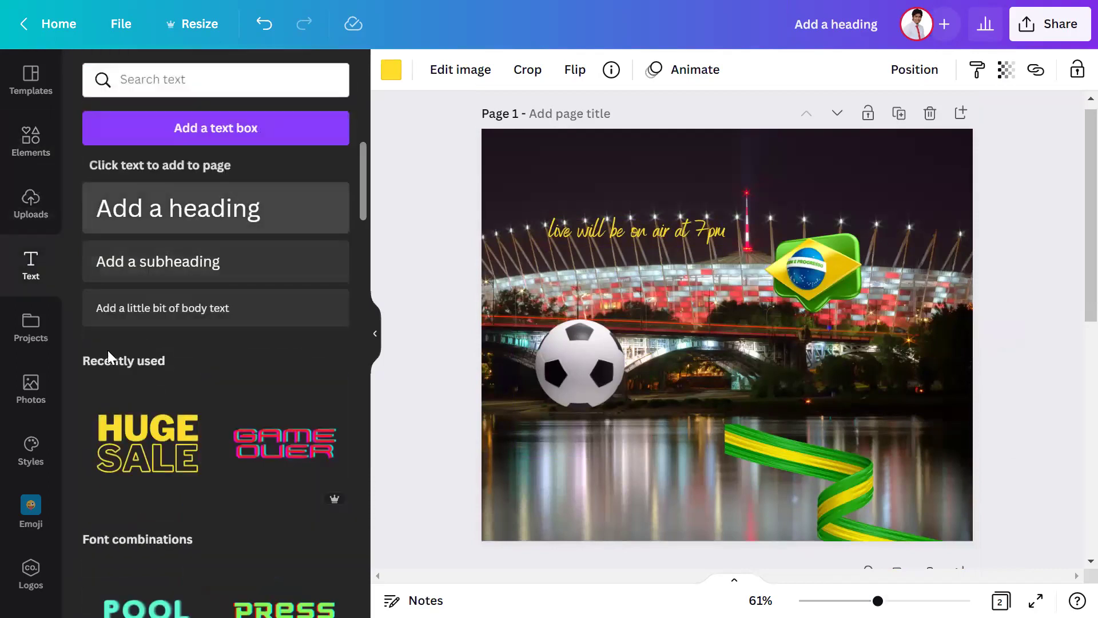
left_click(37, 384)
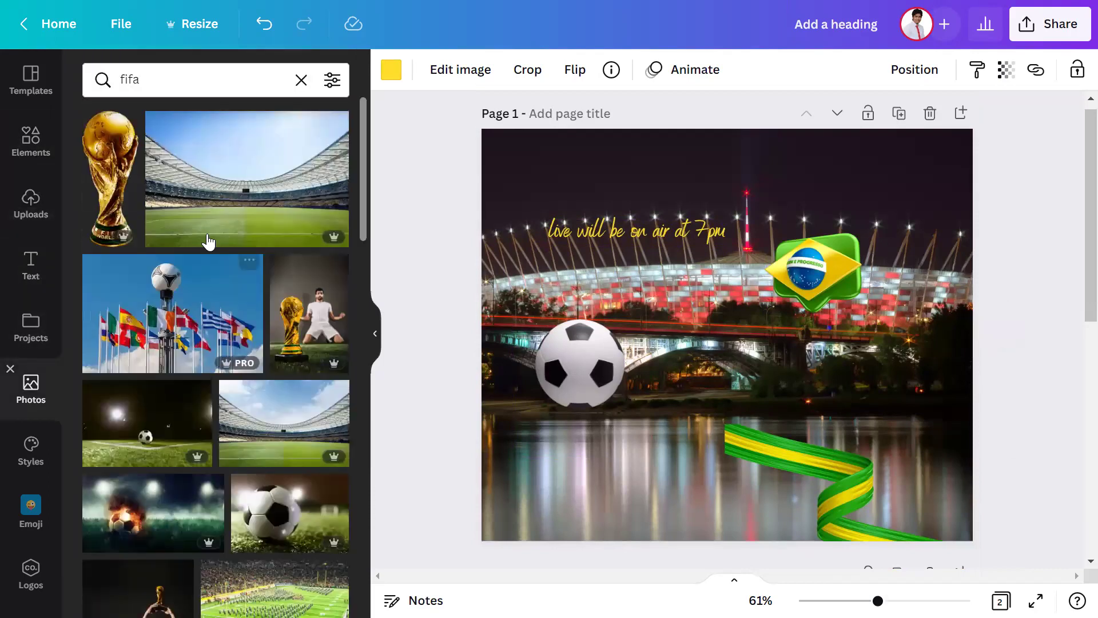
left_click(32, 207)
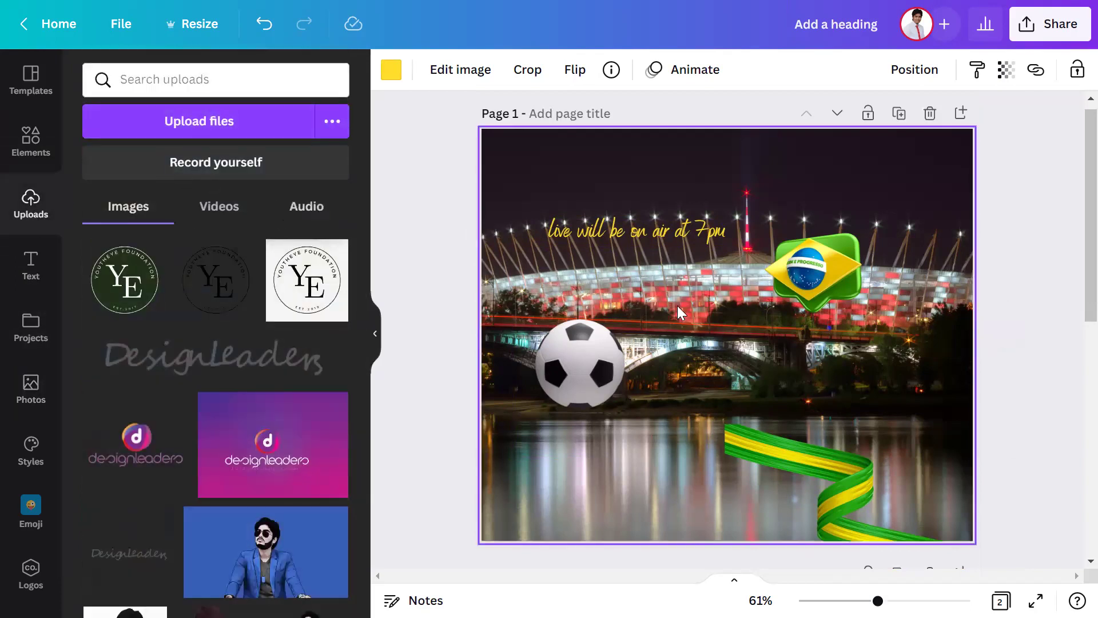
left_click(49, 136)
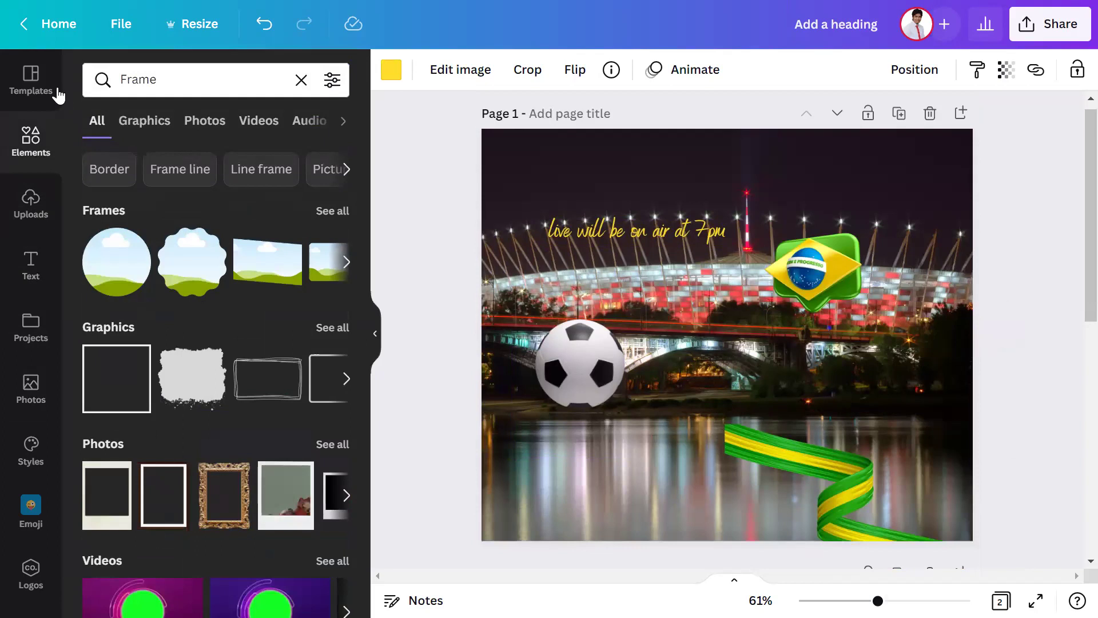
left_click(37, 86)
scroll(246, 312, "down", 3)
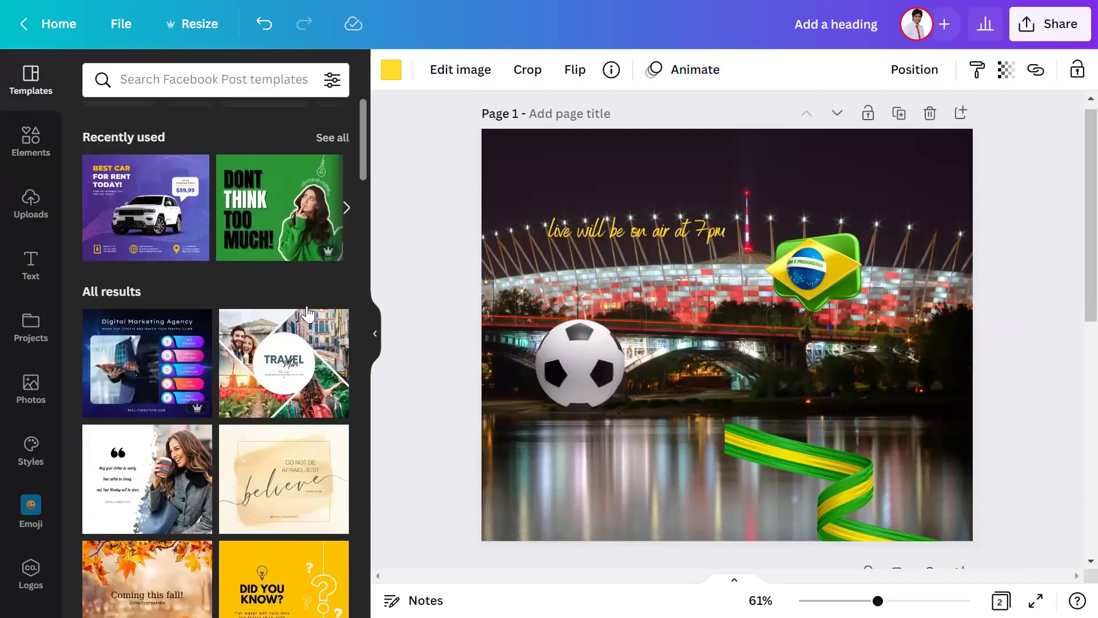
Compare the layout of the stadium design on page 1 with the FIFA 2022 design on page 2
scroll(598, 304, "down", 7)
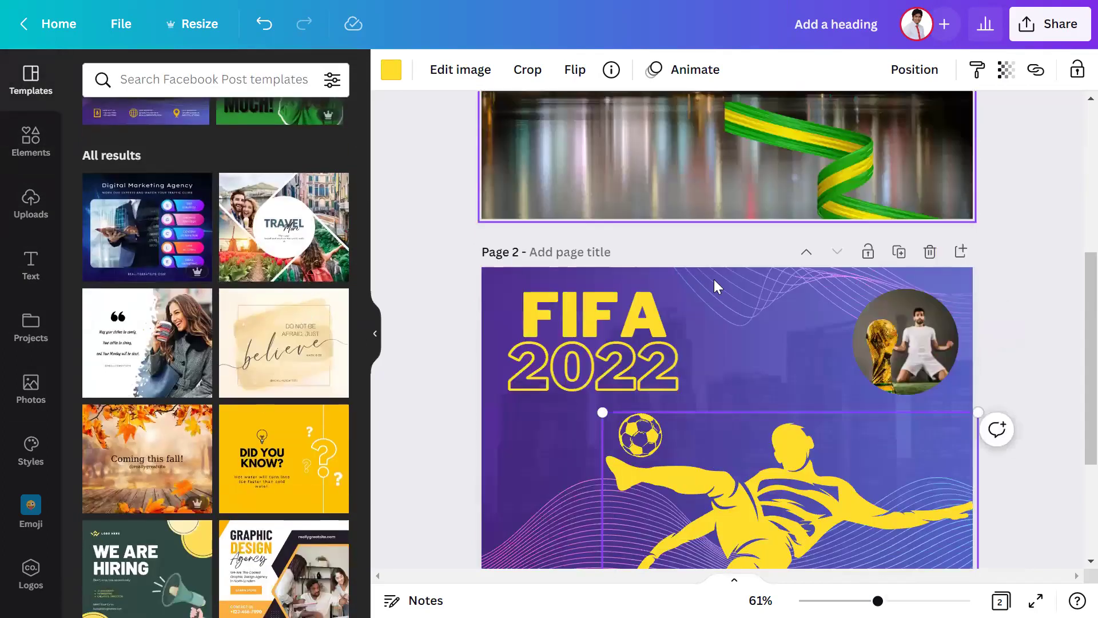
left_click(1044, 140)
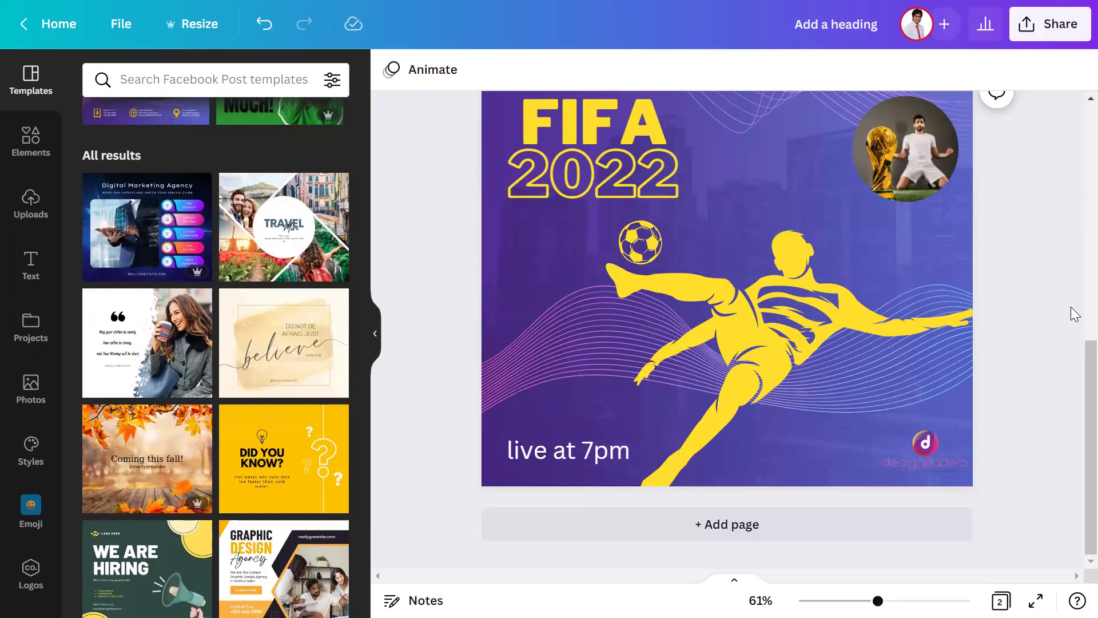
scroll(1069, 312, "up", 2)
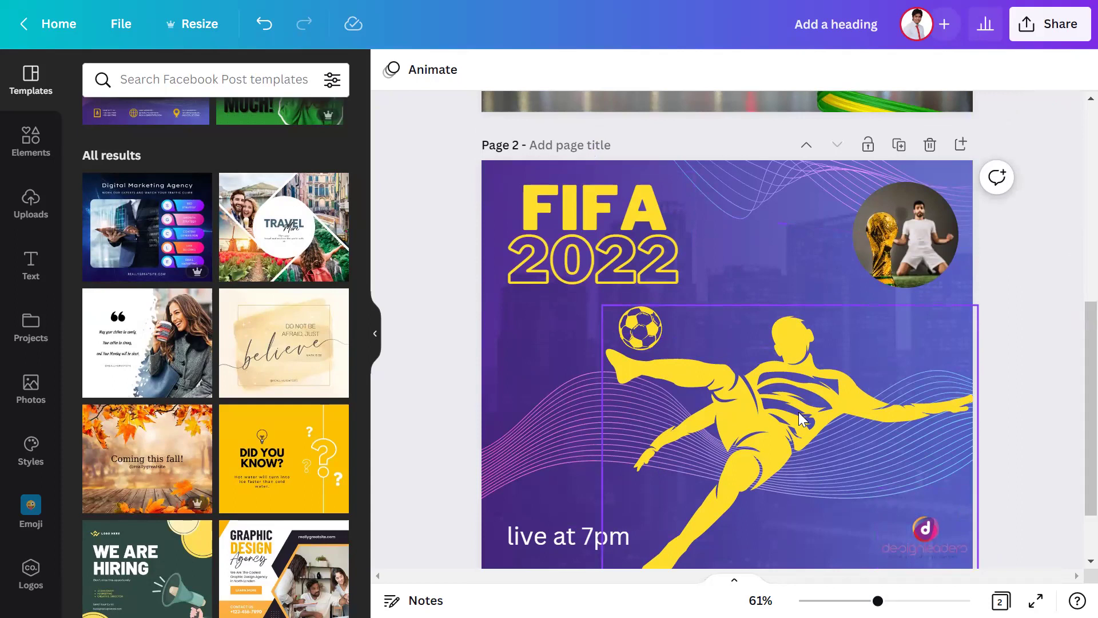
scroll(799, 412, "down", 2)
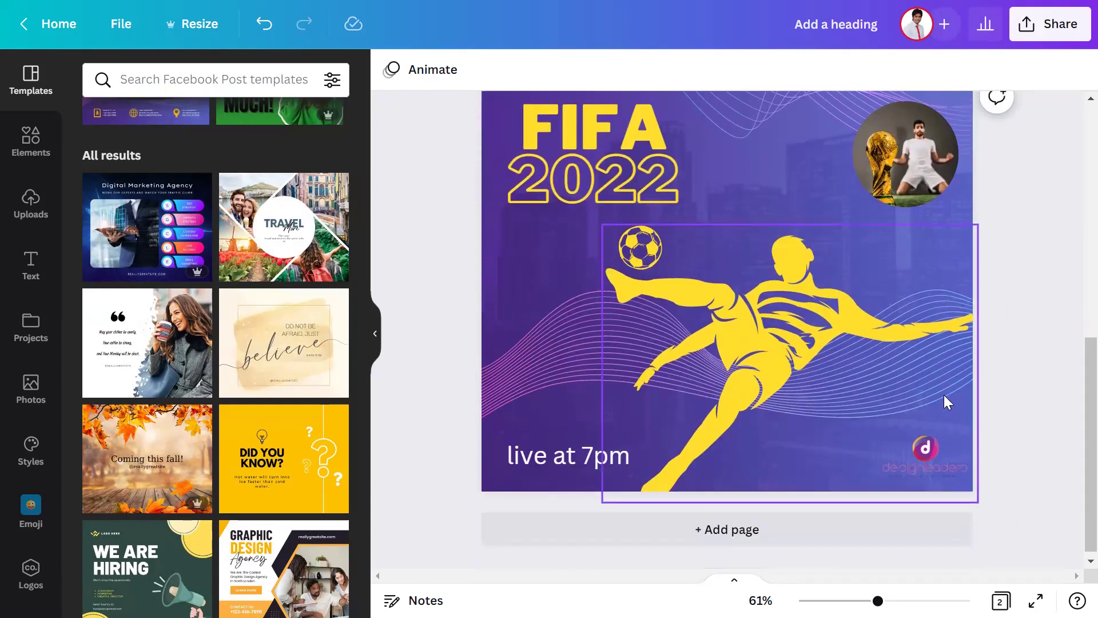
scroll(944, 395, "up", 10)
scroll(832, 383, "down", 10)
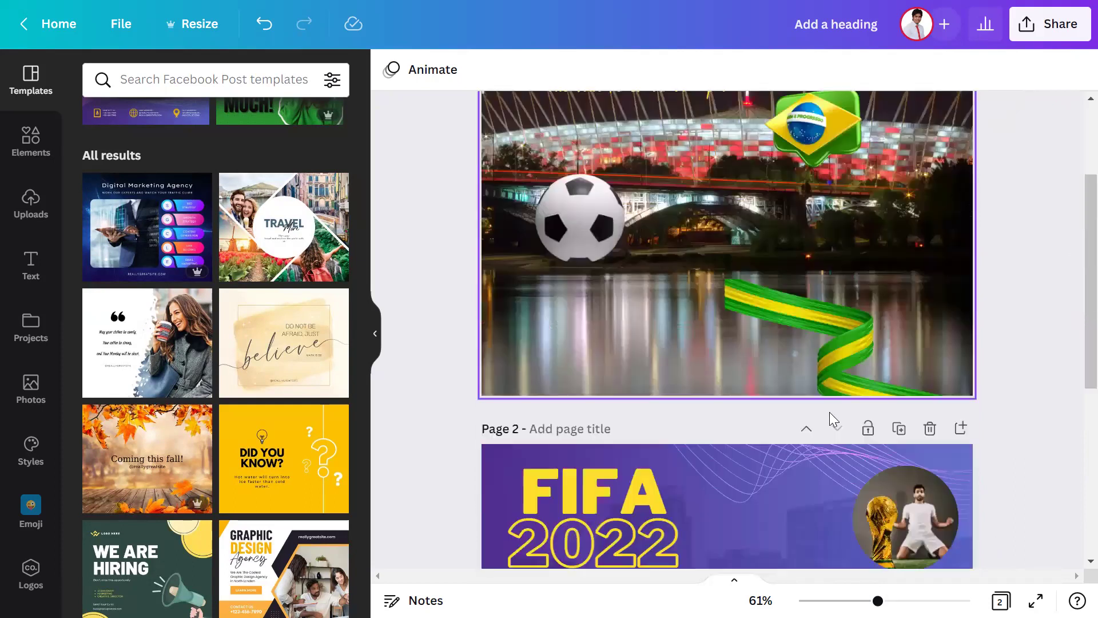
scroll(752, 398, "up", 10)
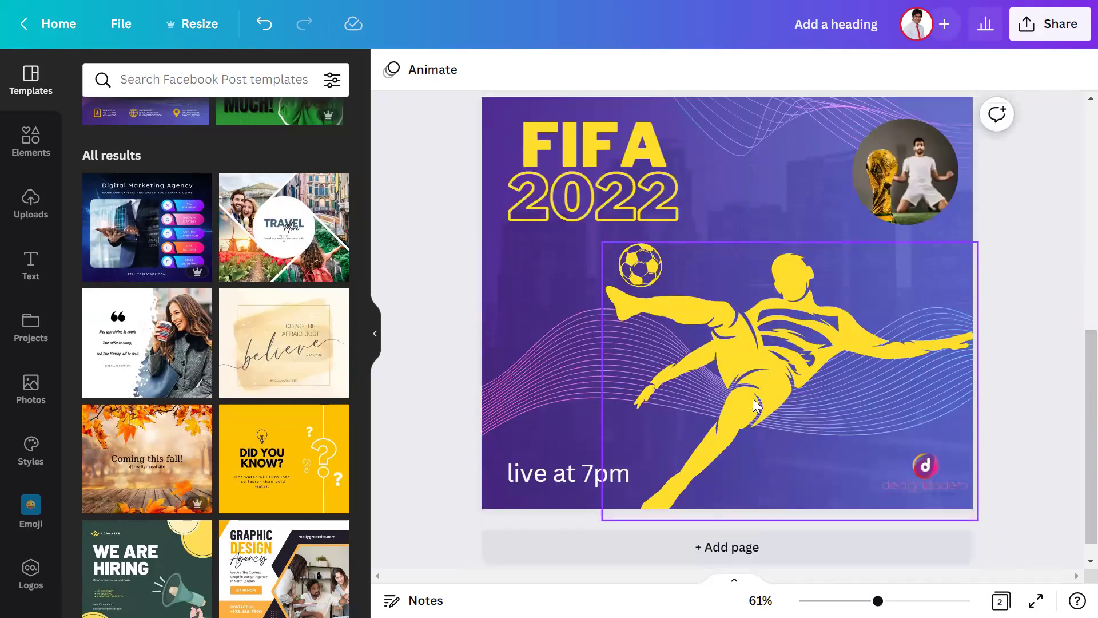
scroll(782, 372, "down", 7)
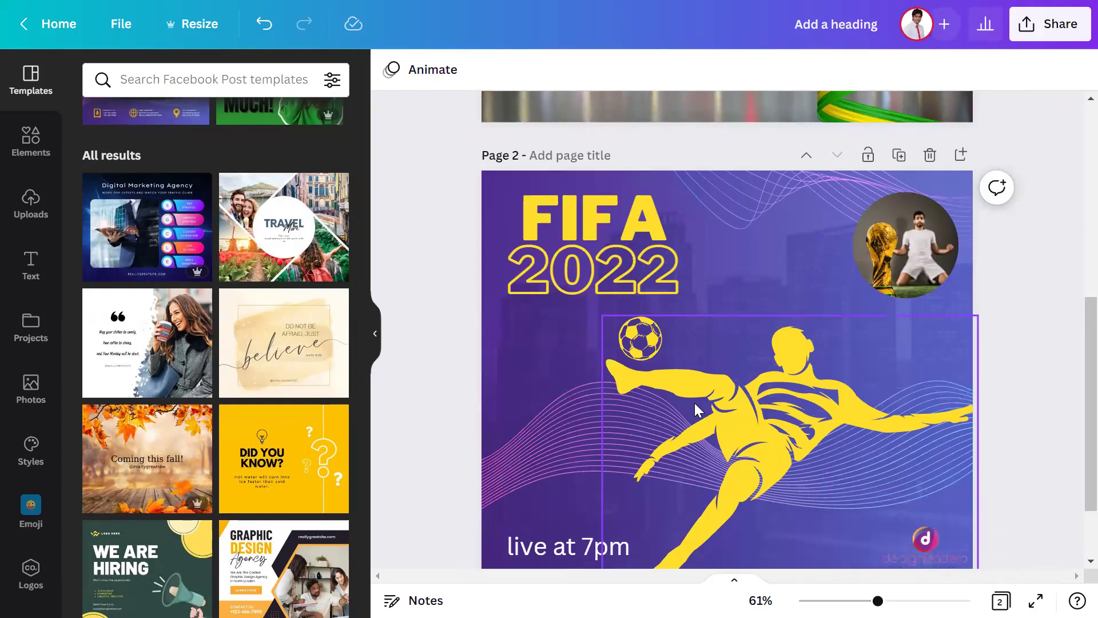
scroll(694, 403, "down", 2)
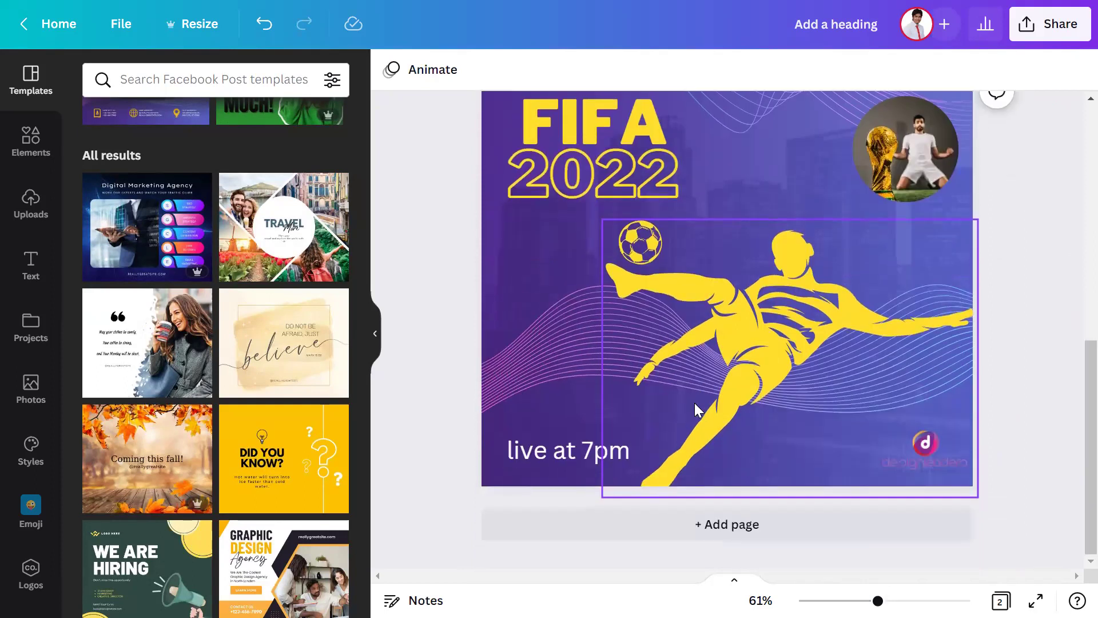